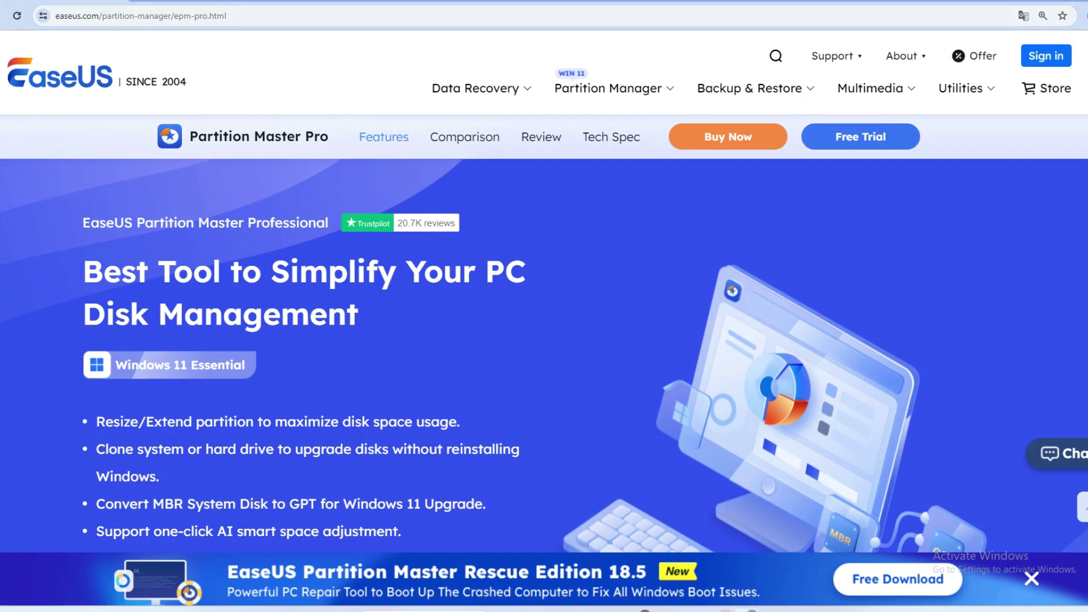
Step: Queue a one-pass Wipe Disk on Disk 2, the 111.79 GB Kingston USB drive
drag(227, 16, 100, 15)
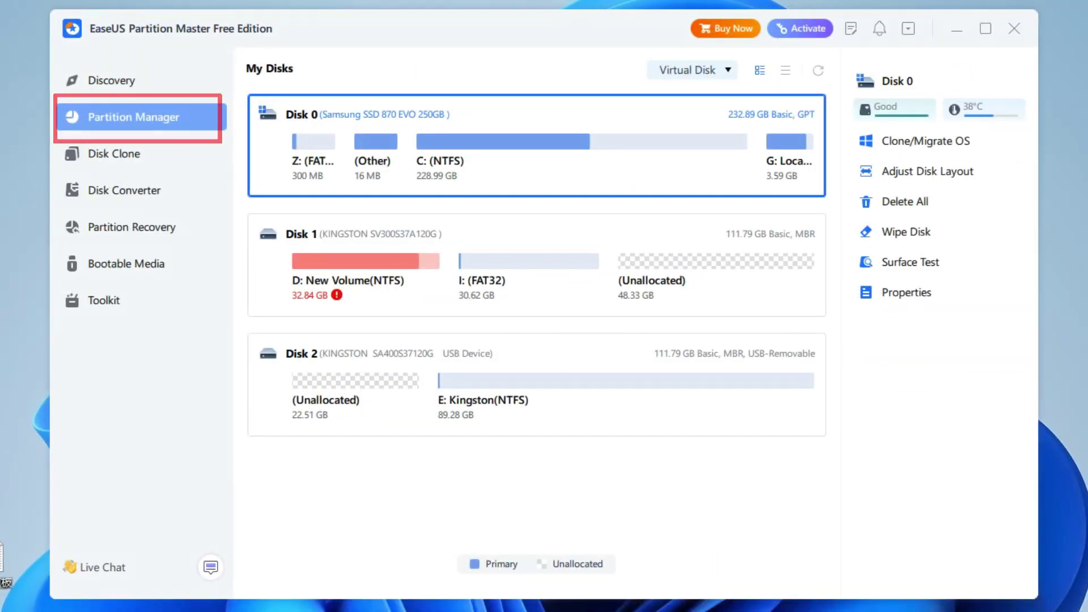
click(546, 359)
right_click(547, 360)
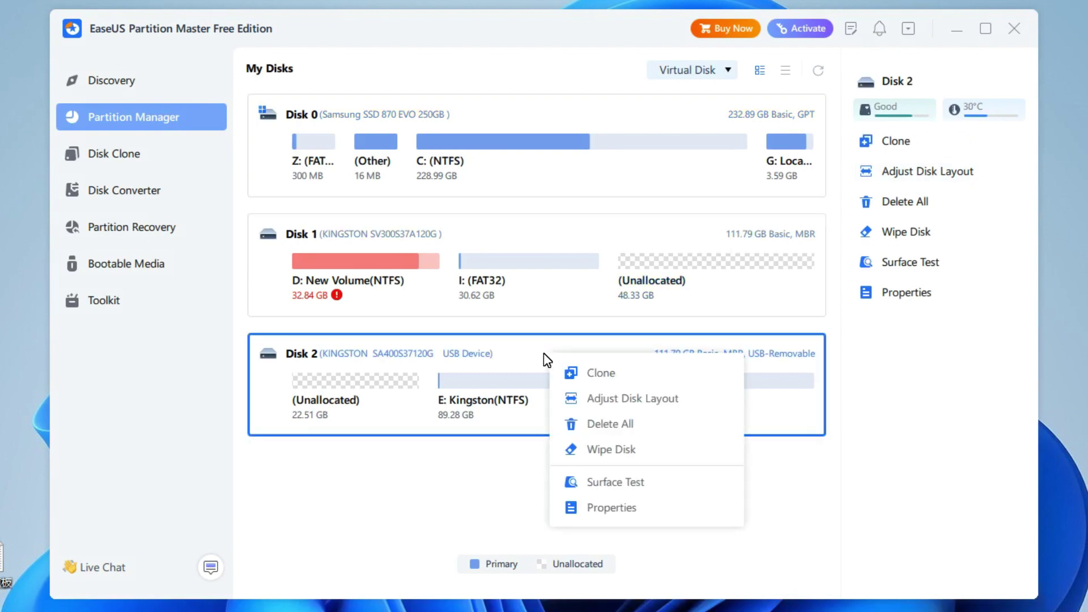
click(678, 450)
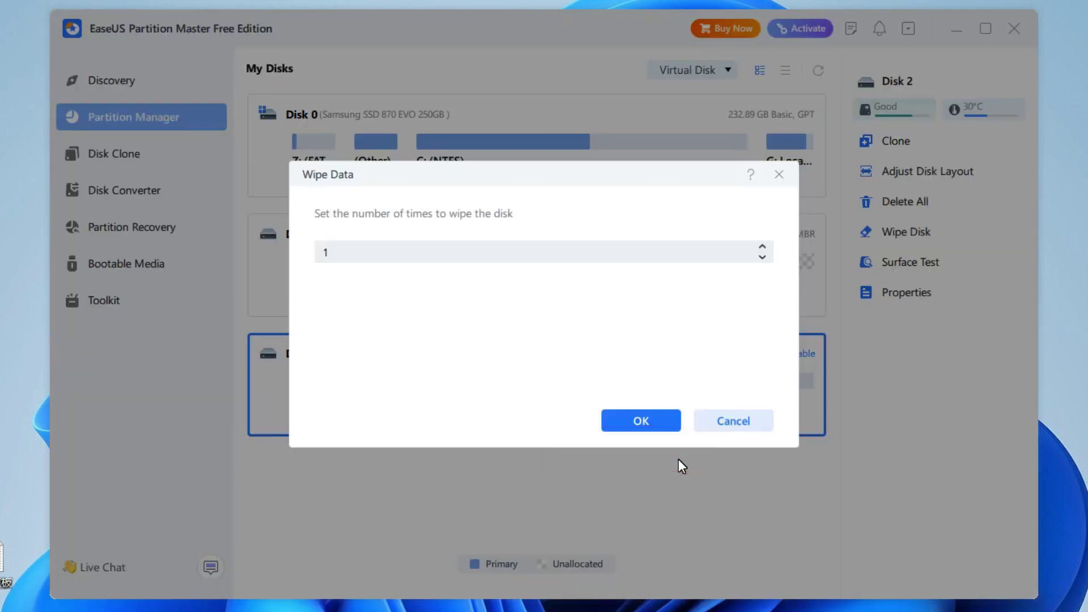
click(666, 427)
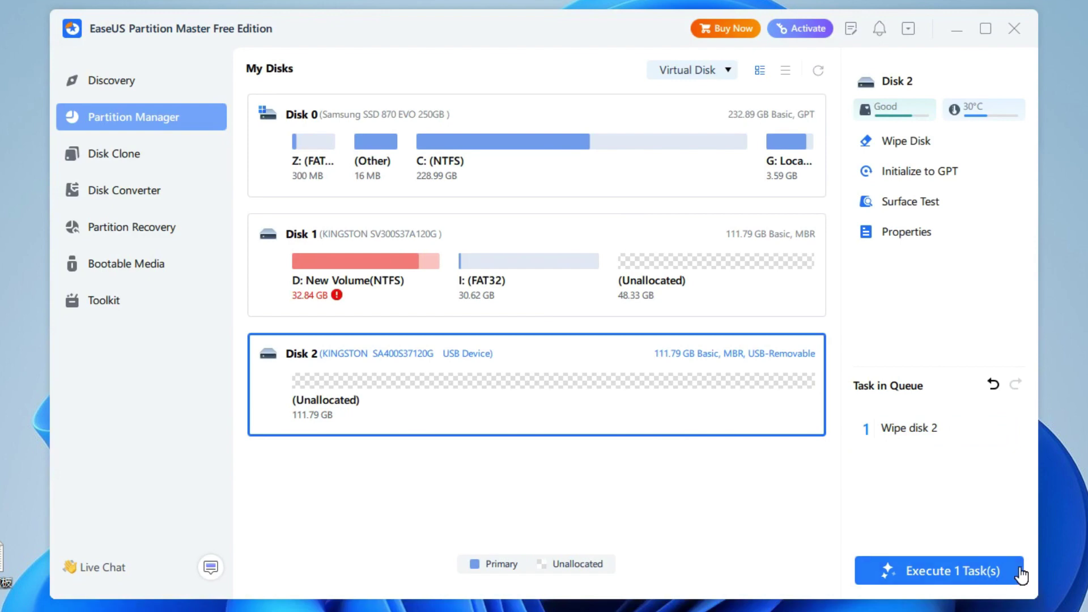
Step: Apply the one pending task, the Disk 2 wipe, so it starts running
click(1016, 569)
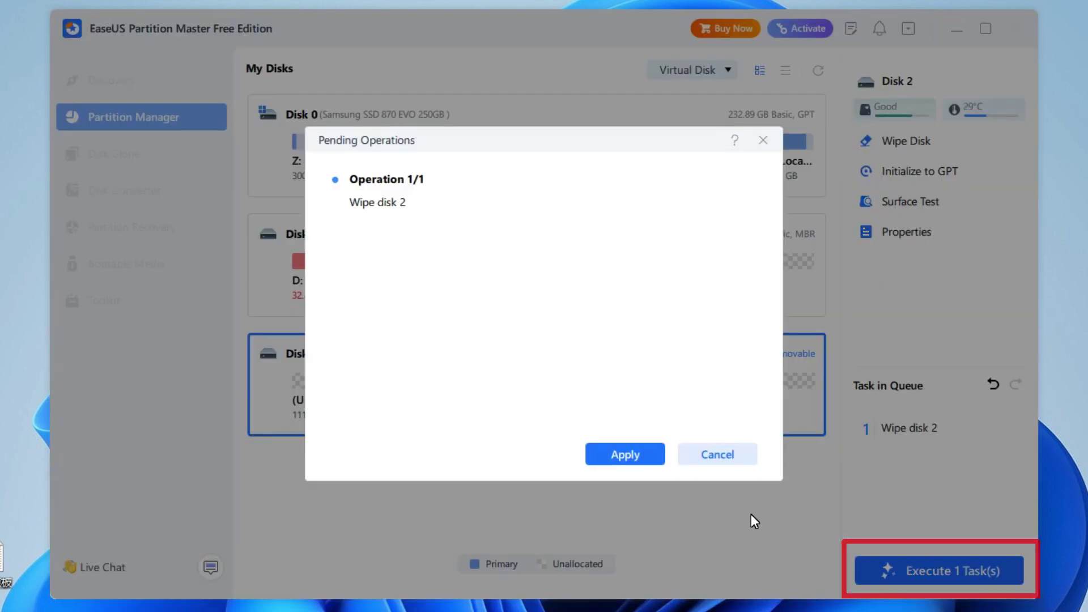
click(629, 454)
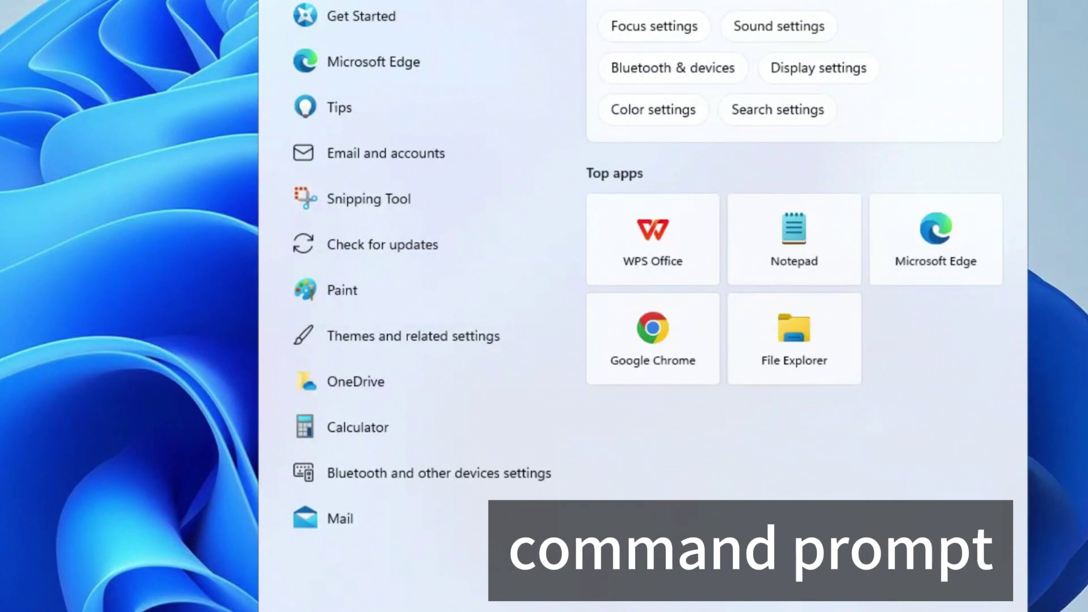
text(cmd)
Step: Launch Command Prompt from the Start search results as administrator
right_click(410, 102)
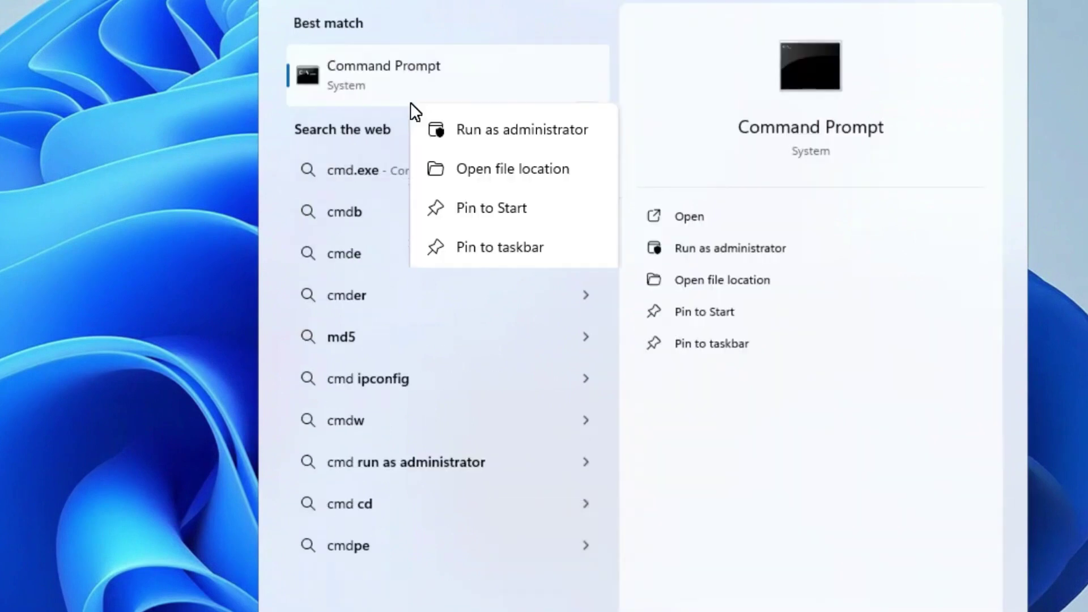
click(474, 130)
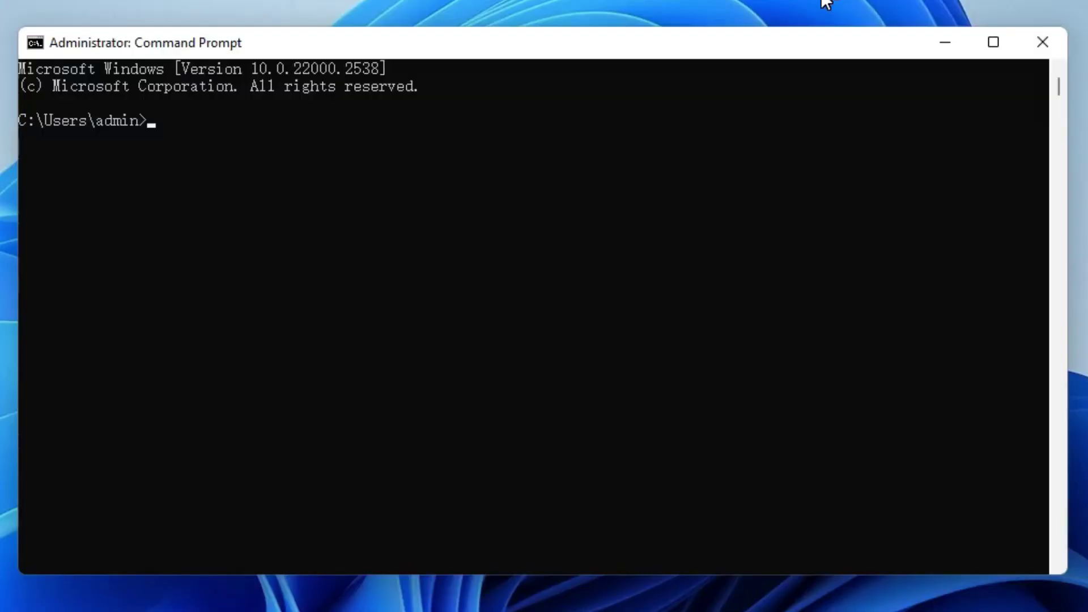
text(diskpart)
Step: Start diskpart, run list disk, and select disk 2, leaving clean all typed
key(Return)
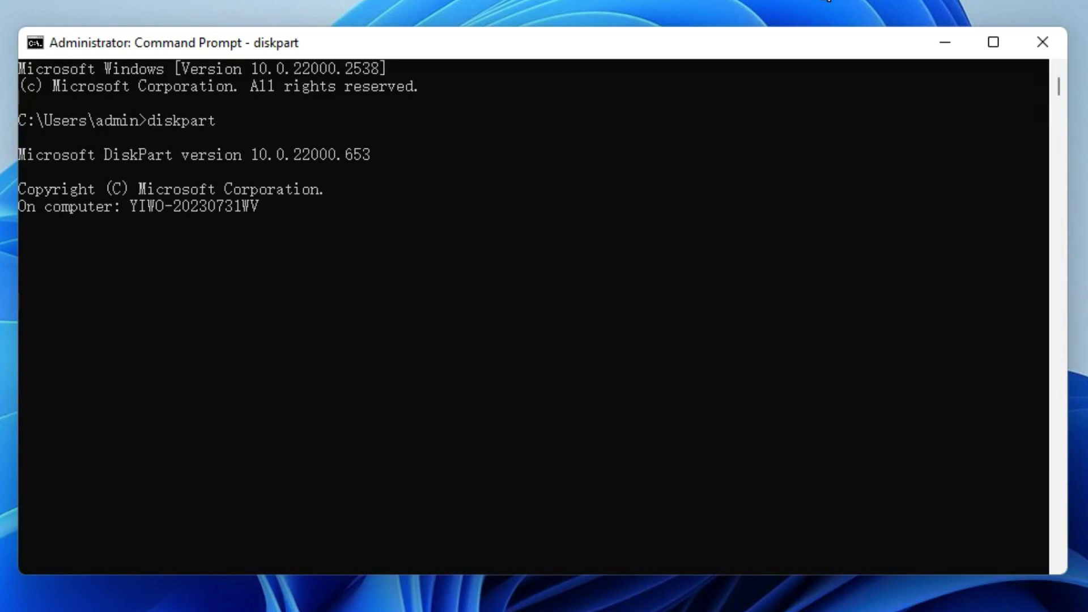
text(list disk)
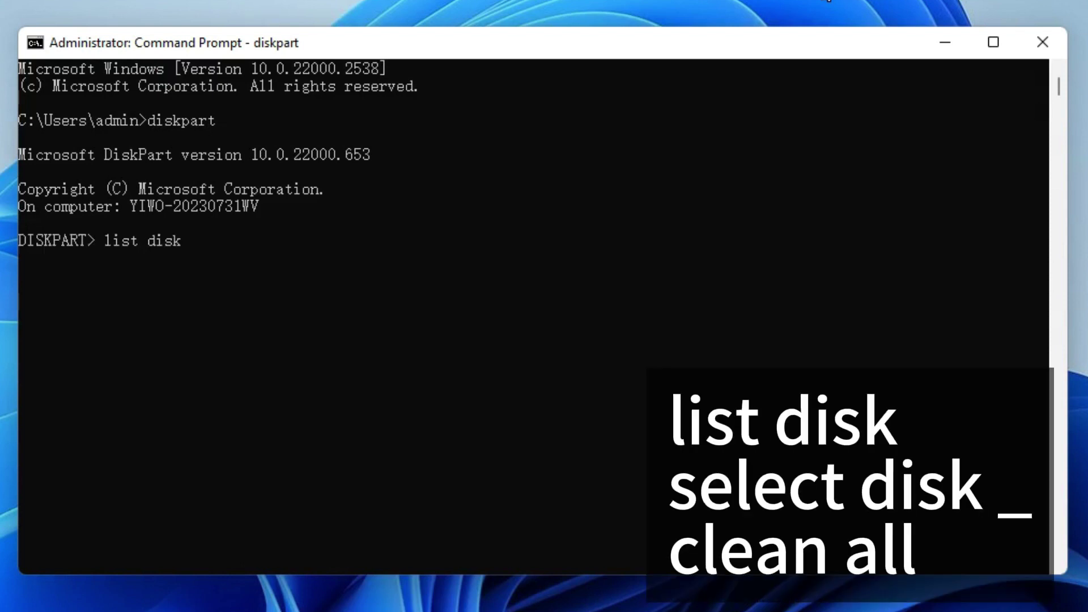
key(Return)
text(select)
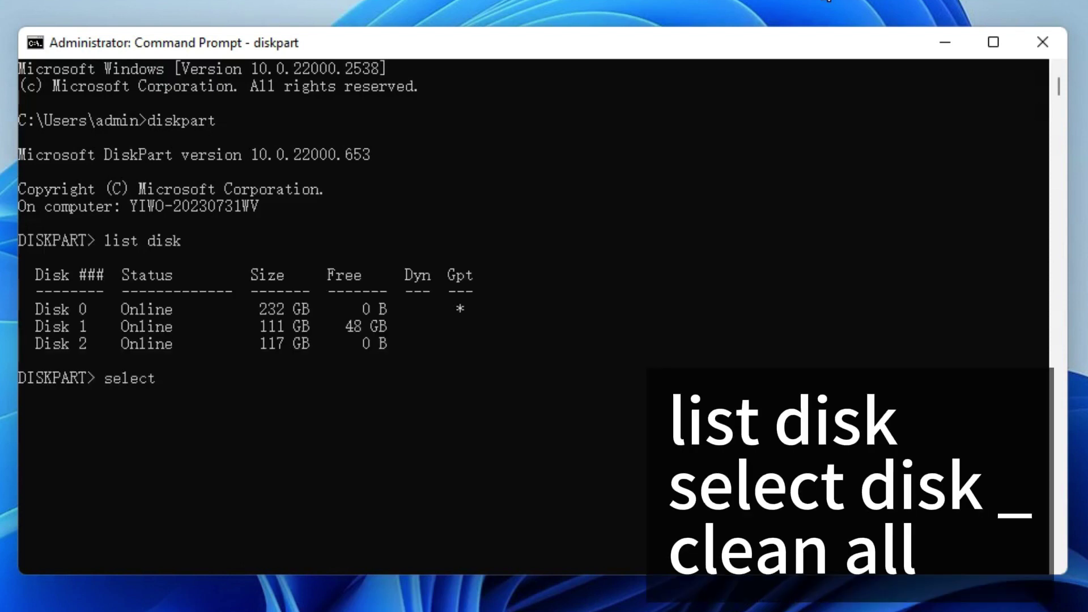
text( disk 2)
key(Return)
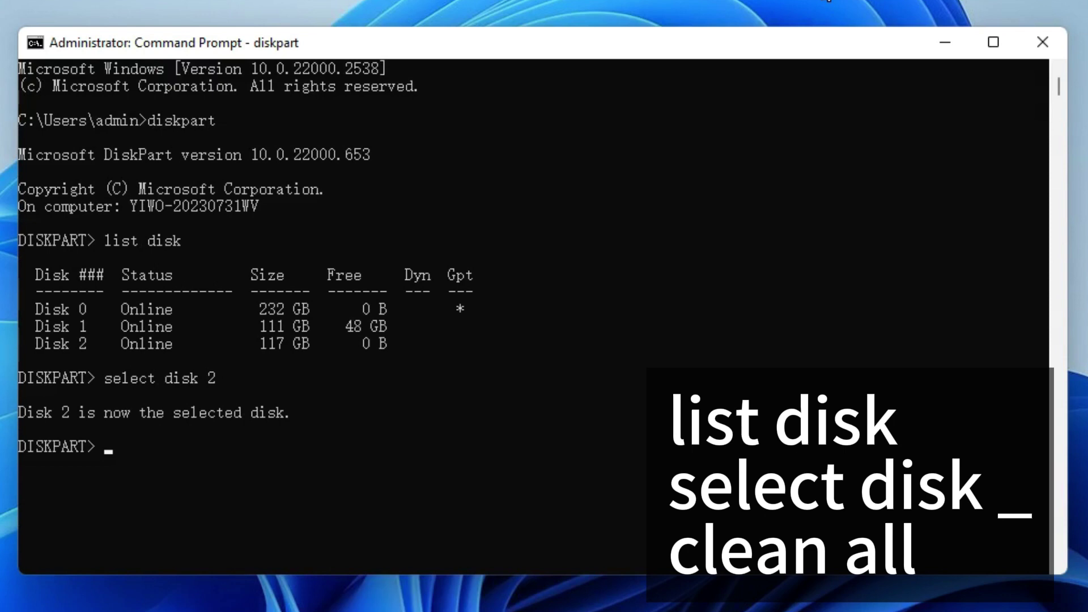
text(clean all)
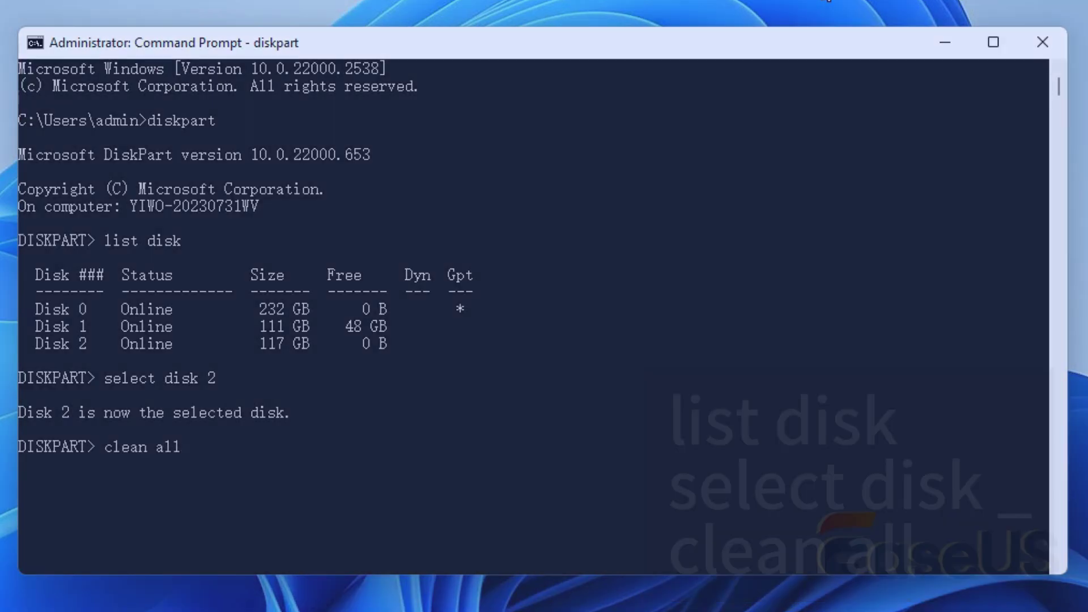